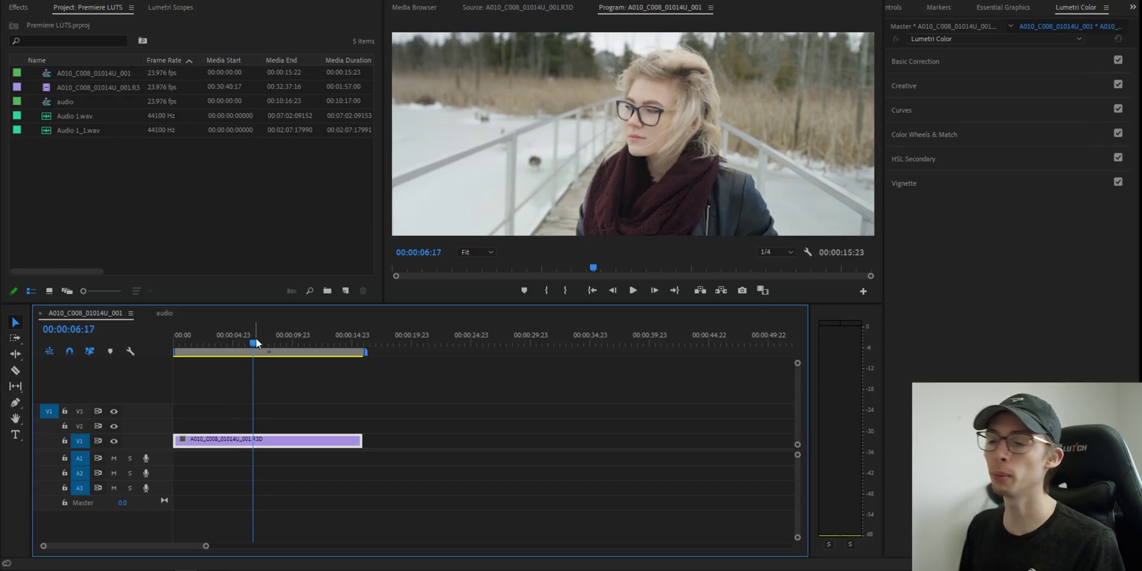
- Expand Lumetri Color's Basic Correction, check the panel menu, then return focus to the Timeline
click(1065, 12)
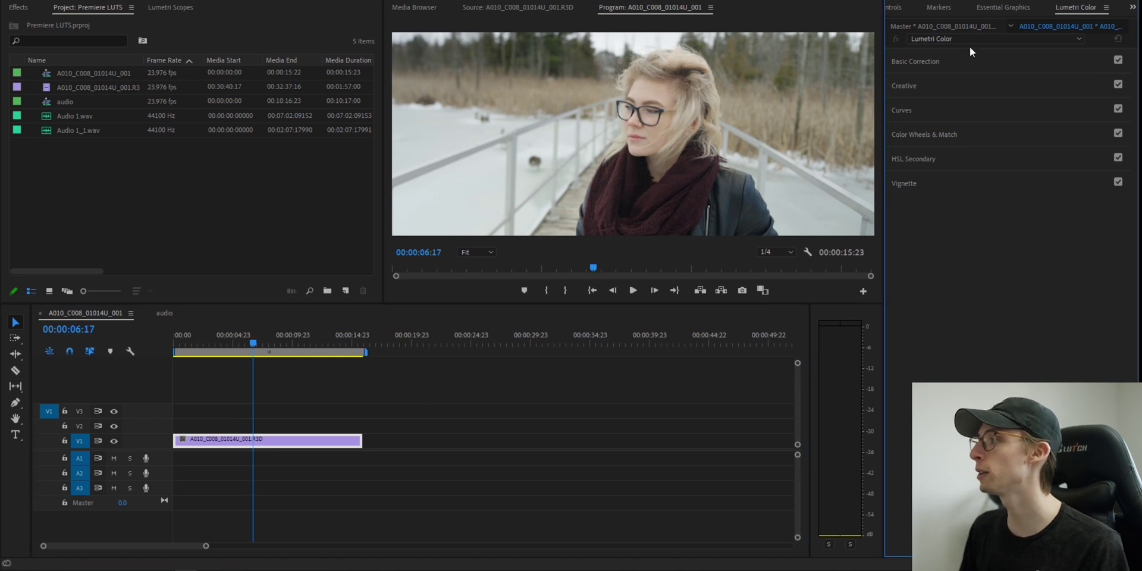
click(926, 62)
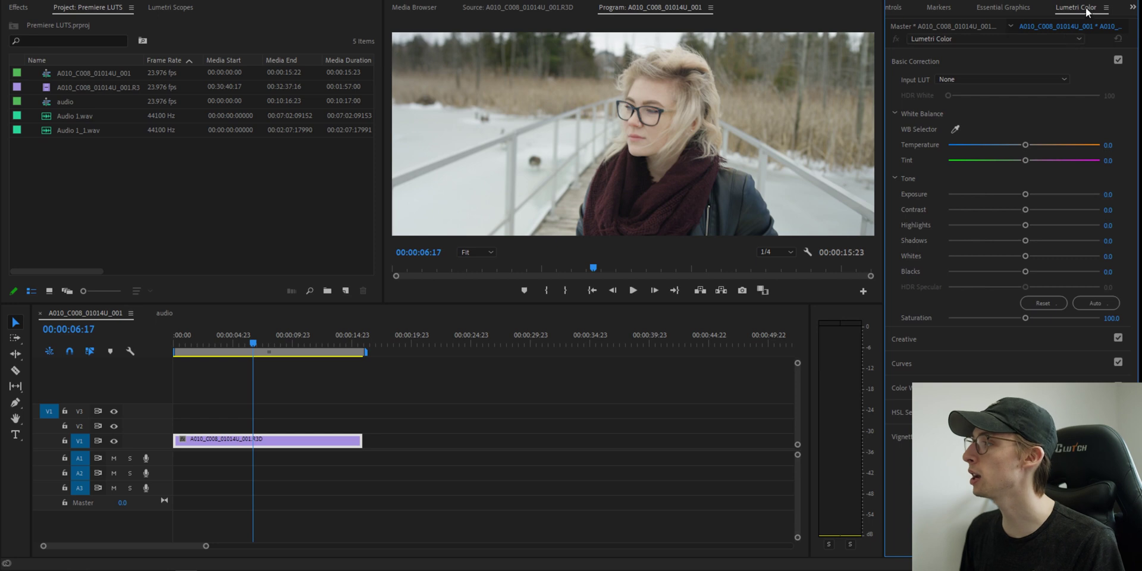
click(1105, 7)
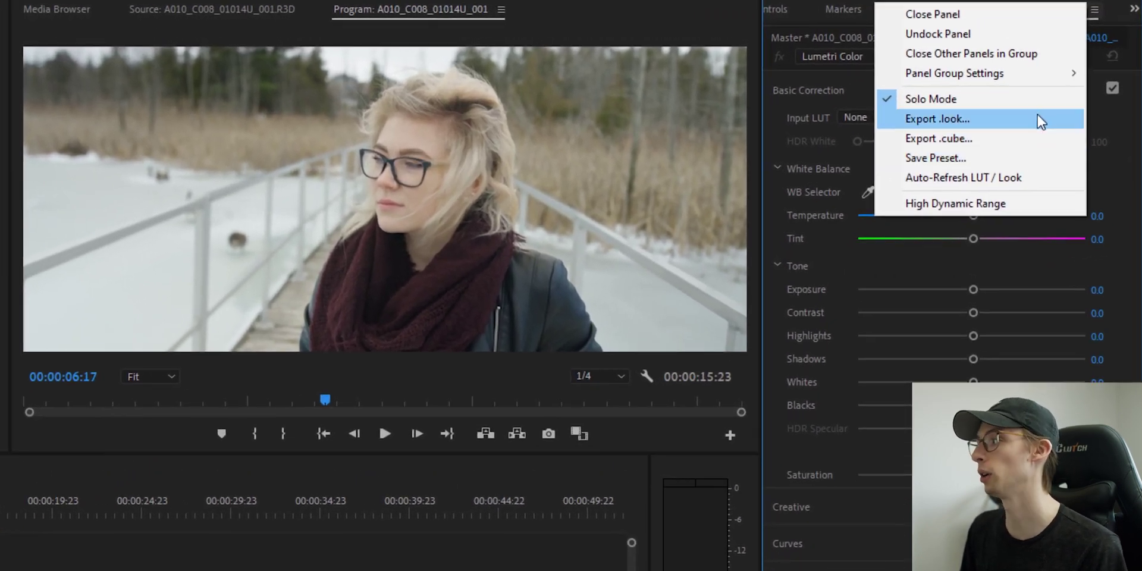
click(1035, 116)
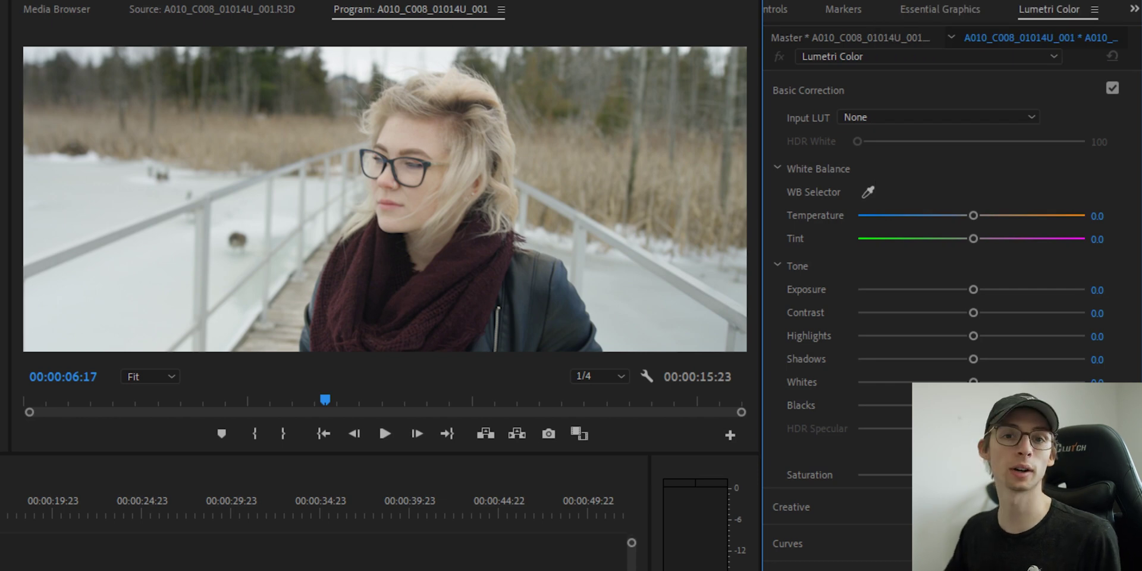
click(78, 519)
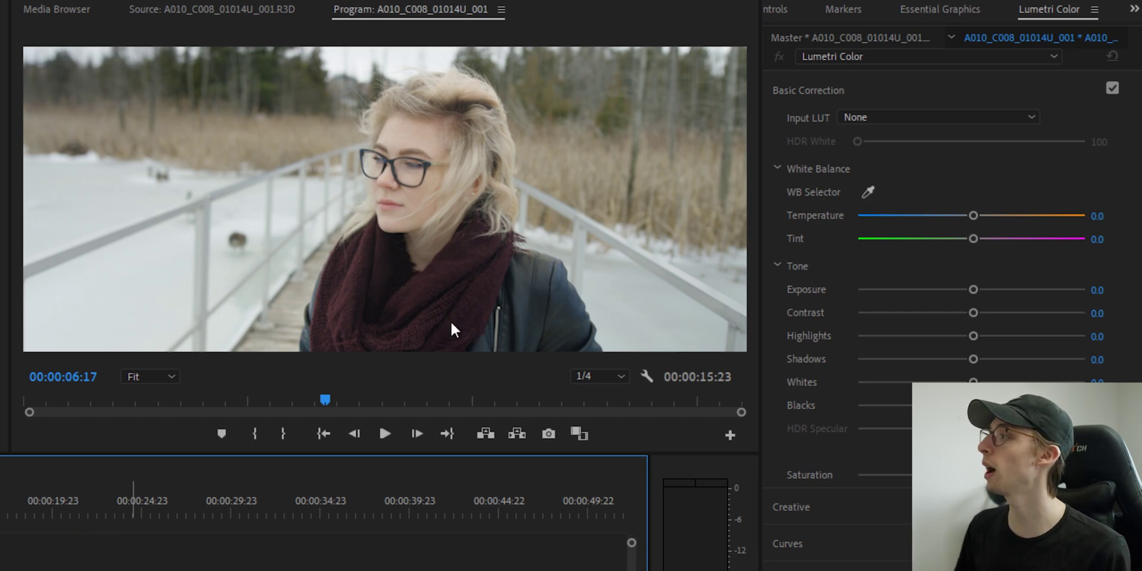
- Browse the Creative Look list, then nudge Blacks to 0.8 in Basic Correction
click(807, 123)
click(802, 508)
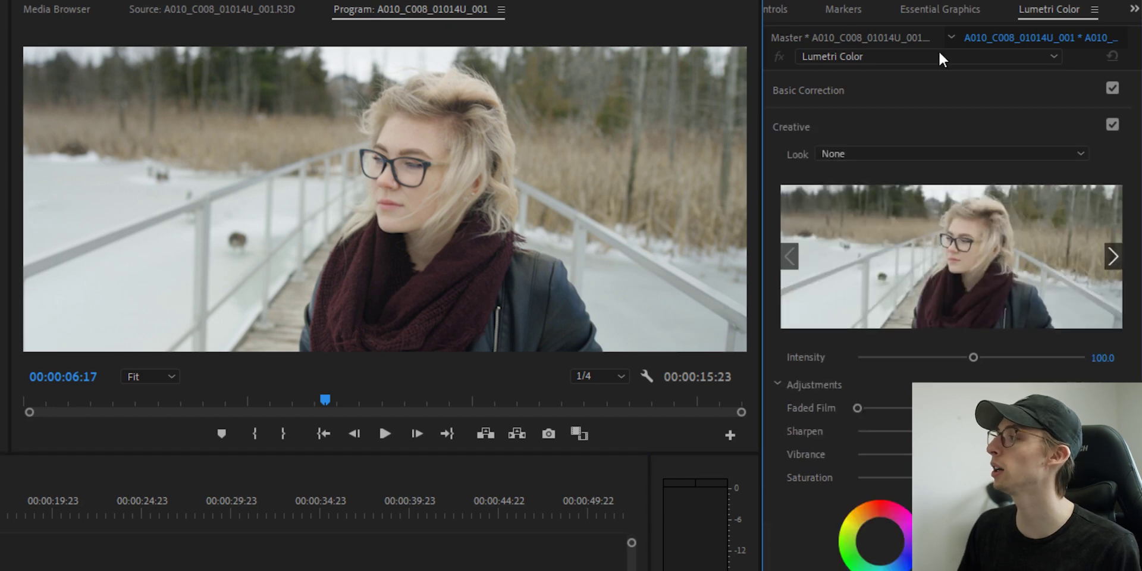
click(820, 152)
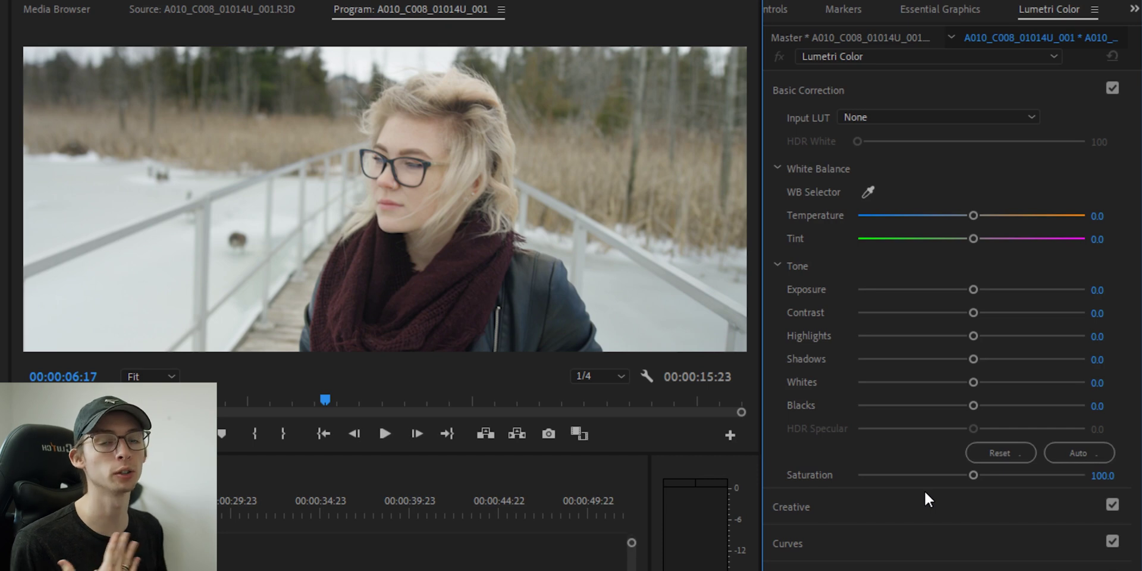
click(1028, 405)
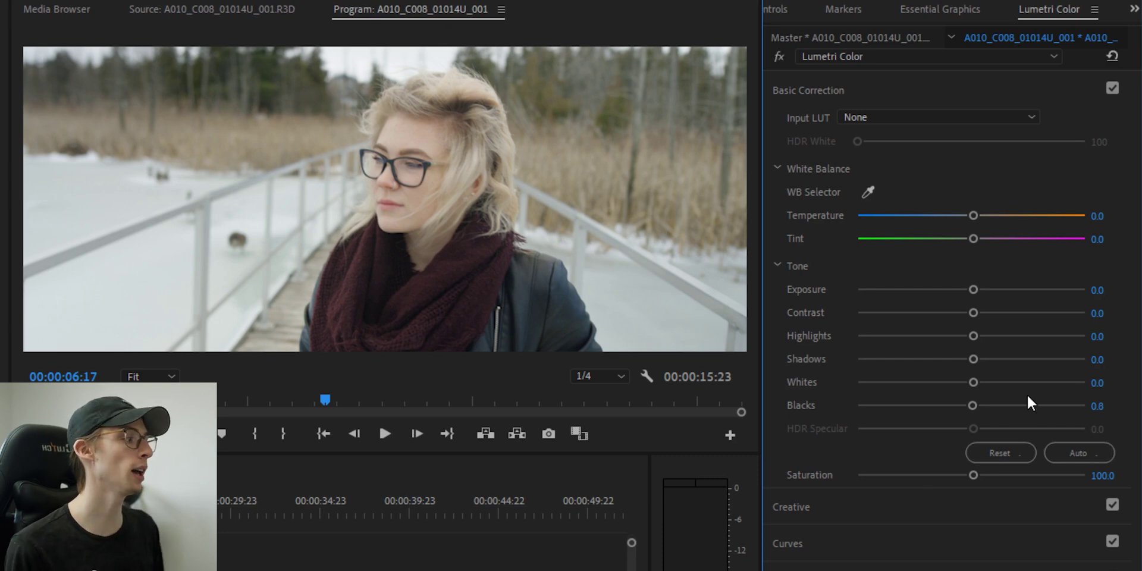
- Shape the tone to Blacks -9.4, Shadows -7.8, Whites 21.1 and Highlights 7.0
drag(977, 402, 958, 402)
drag(973, 358, 987, 379)
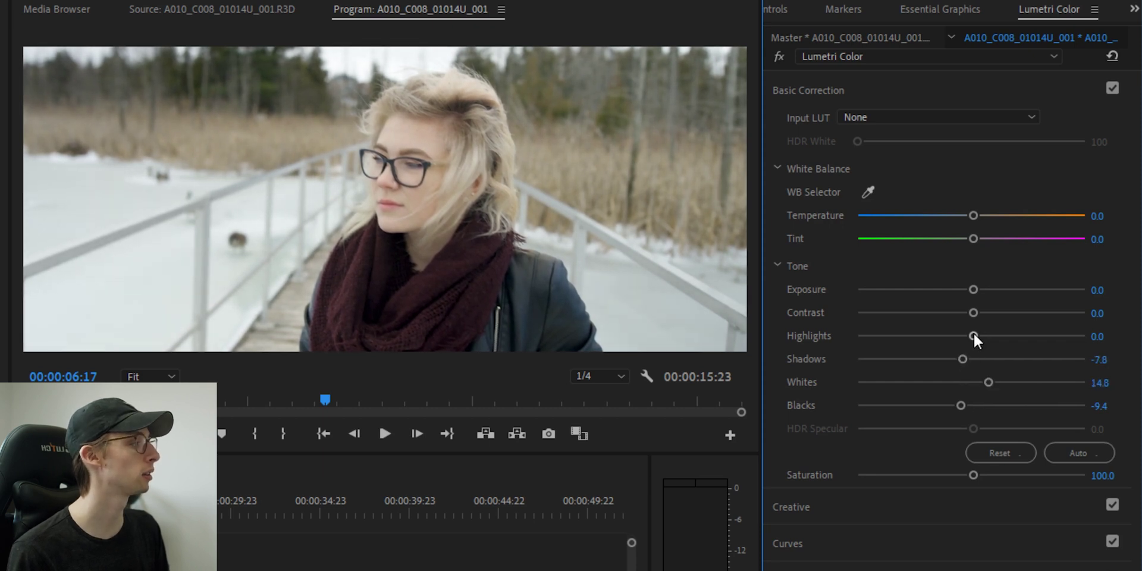
drag(973, 335, 988, 336)
drag(988, 380, 996, 381)
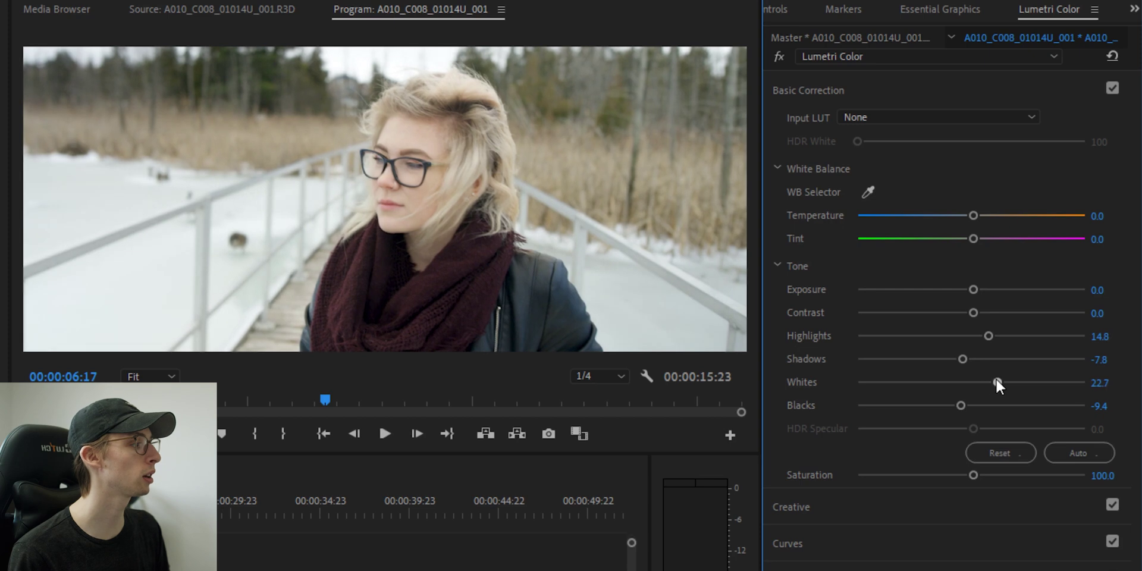
drag(989, 336, 976, 318)
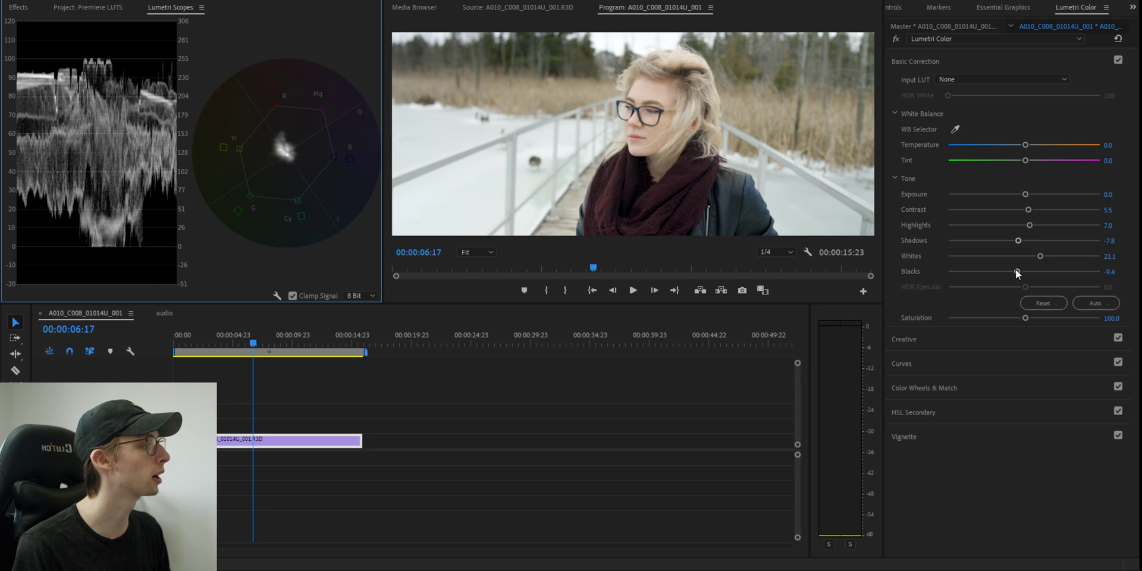
- Auto-balance the tone and set Saturation to 105
click(1095, 303)
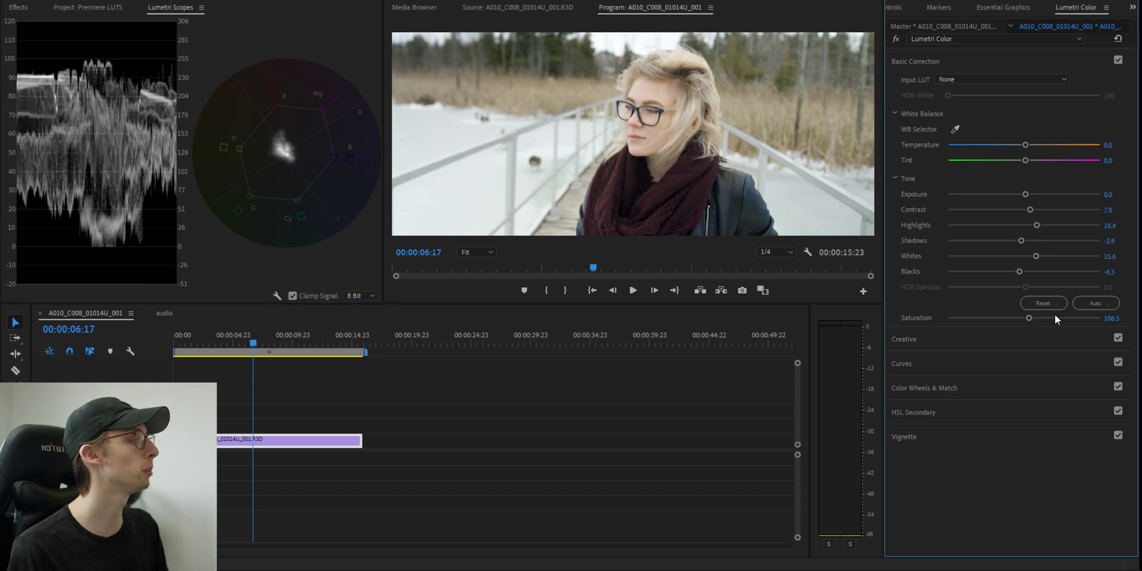
click(1125, 317)
text(105)
key(Return)
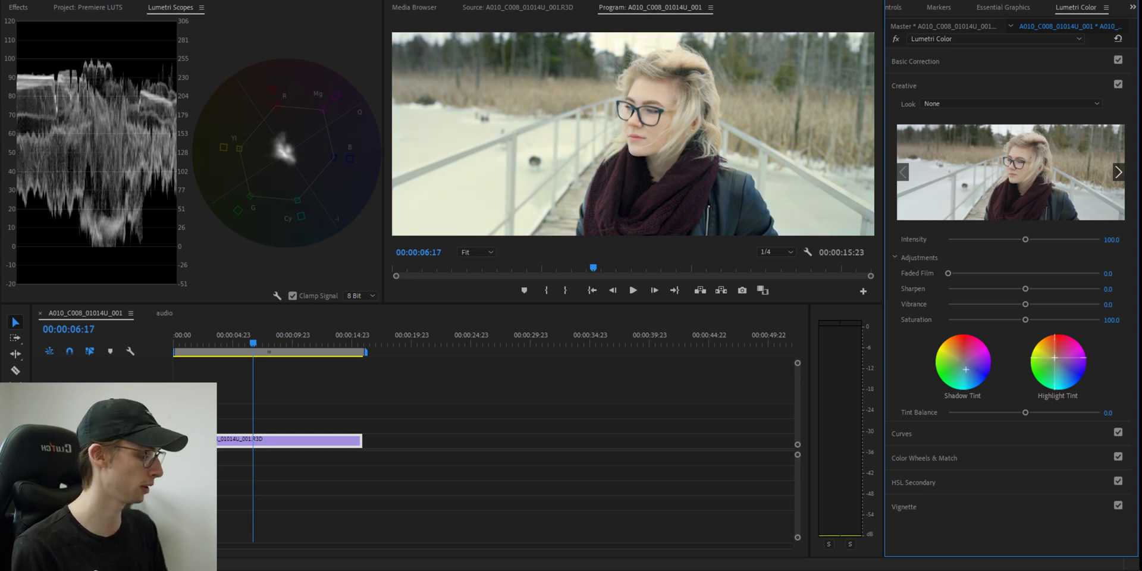
- Compare the grade with Creative toggled off and on, then expand the RGB Curves
click(1118, 85)
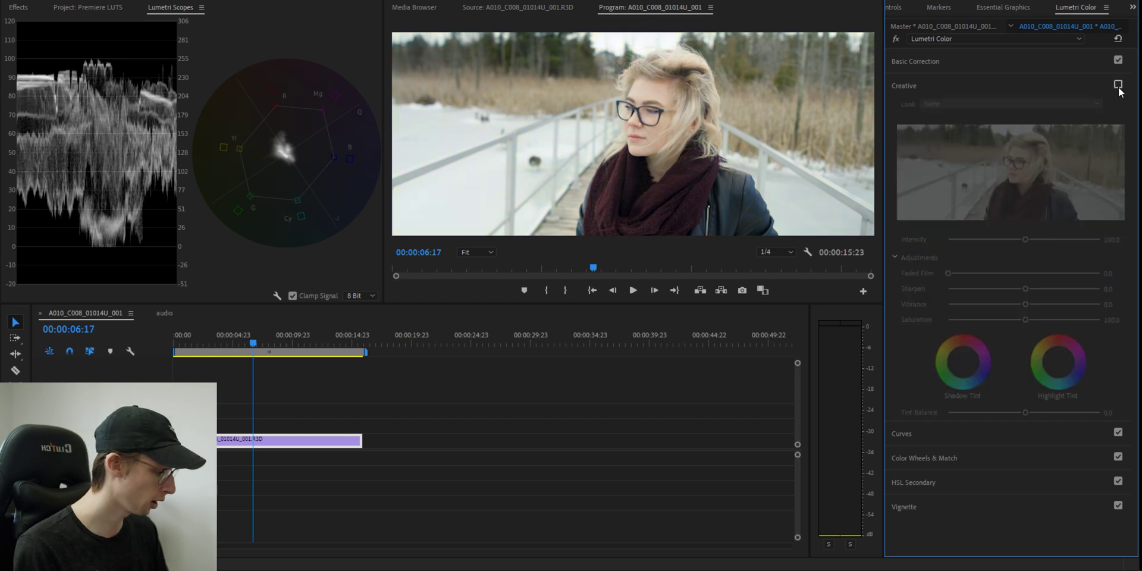
click(1118, 86)
click(1117, 86)
click(1118, 86)
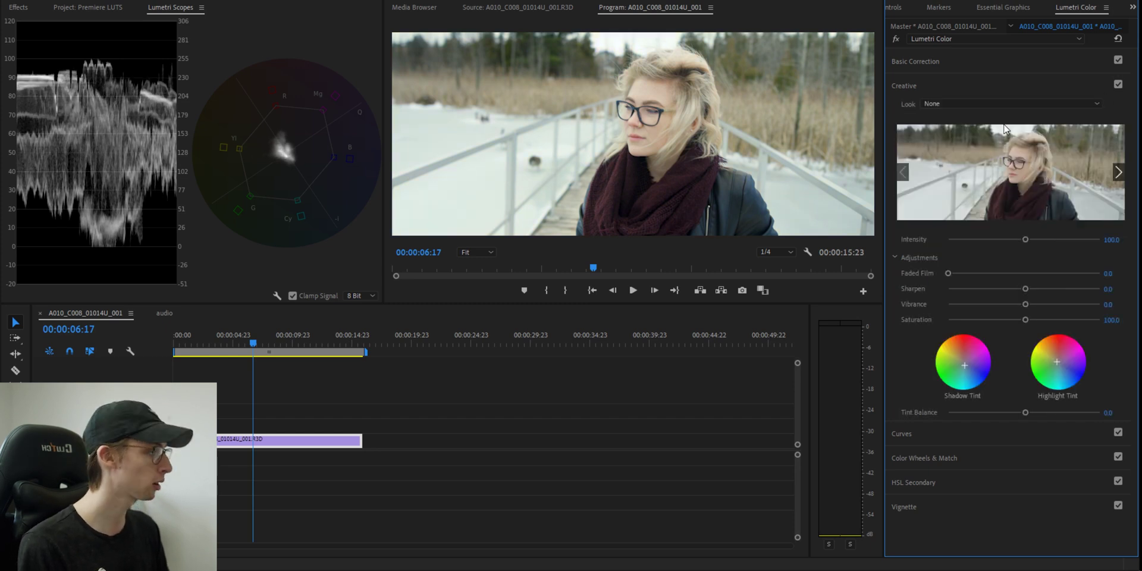
click(910, 433)
- Add low, mid and high points to the RGB curve and nudge them into a gentle S-curve
click(979, 300)
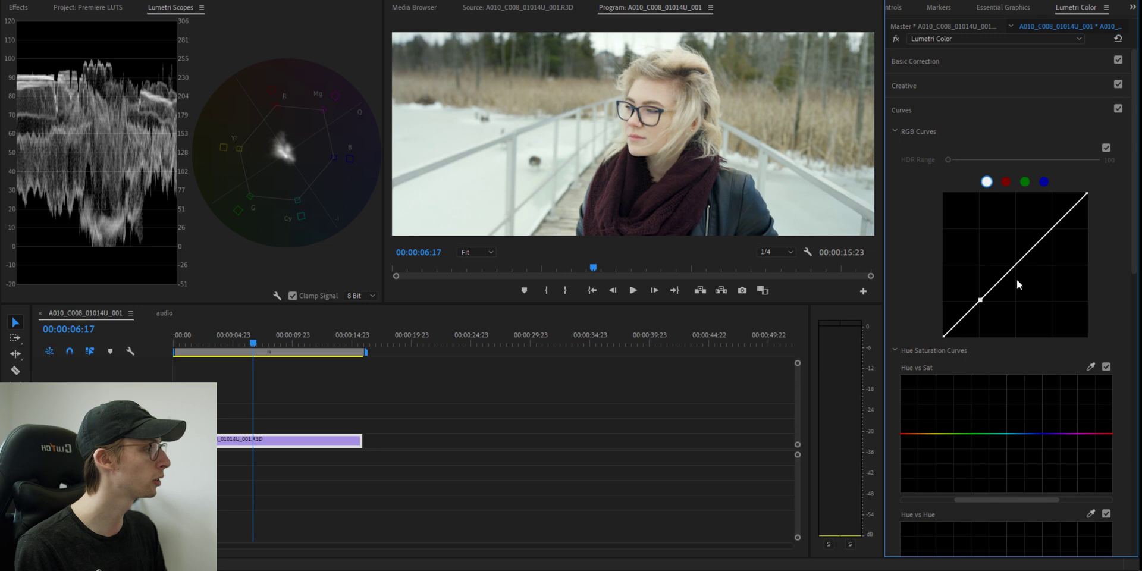
click(1051, 229)
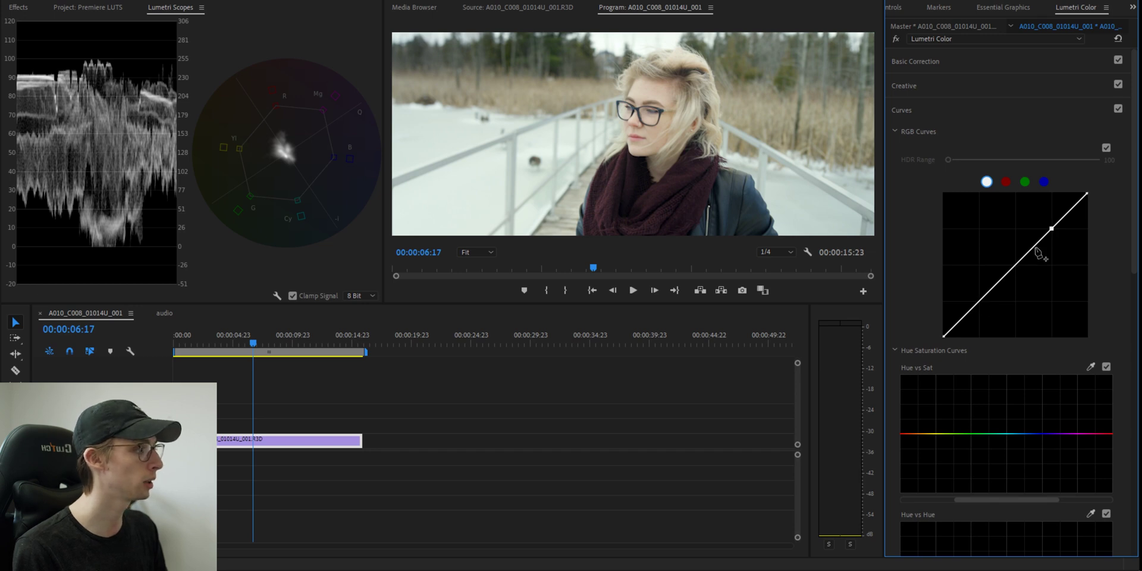
click(1016, 264)
click(980, 302)
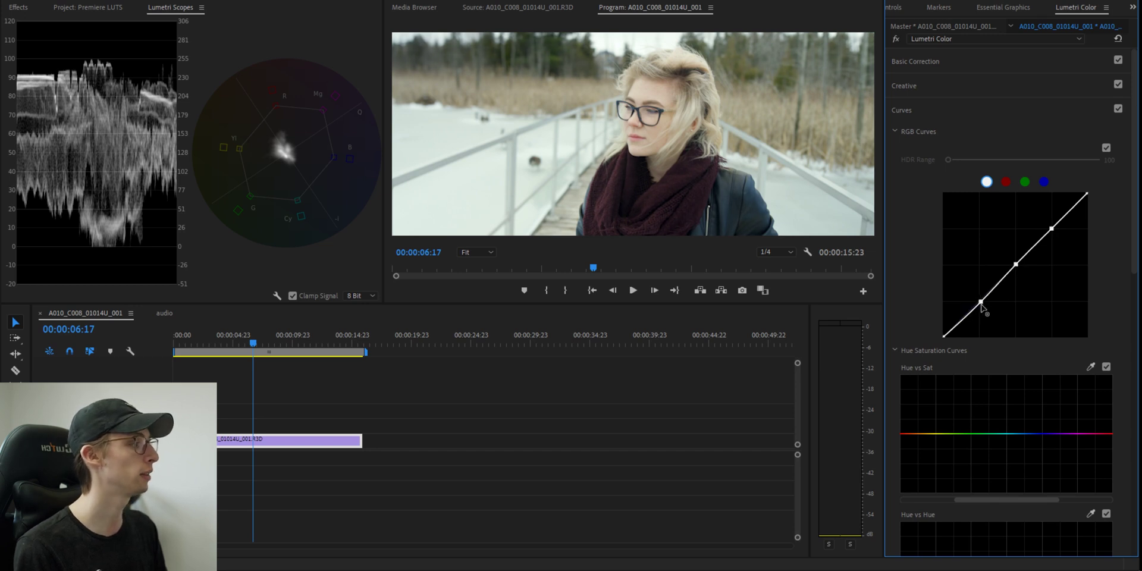
drag(1051, 228, 1051, 226)
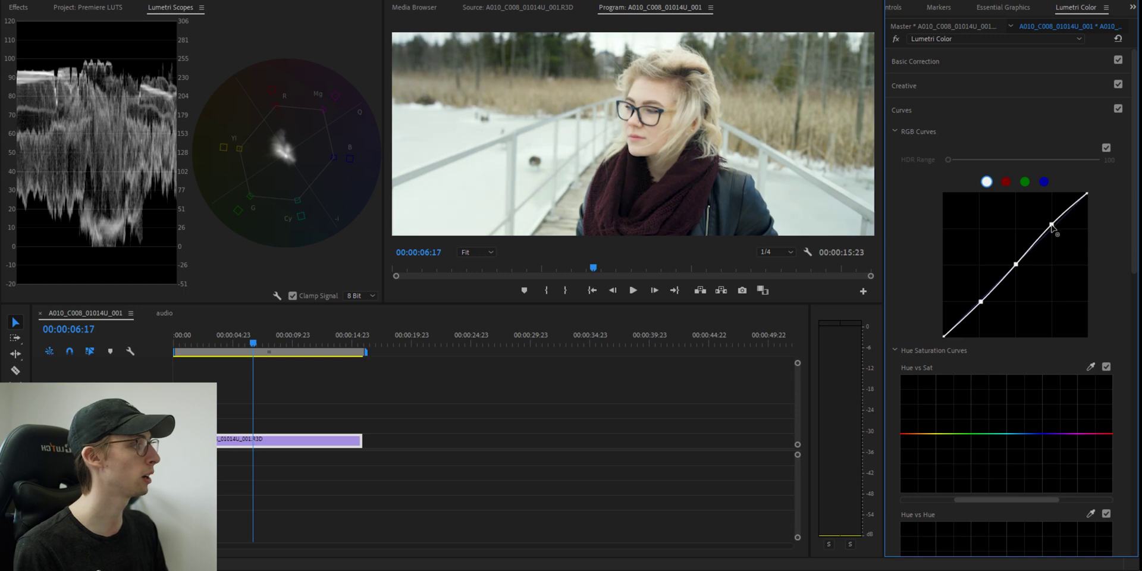
drag(1017, 265, 1014, 263)
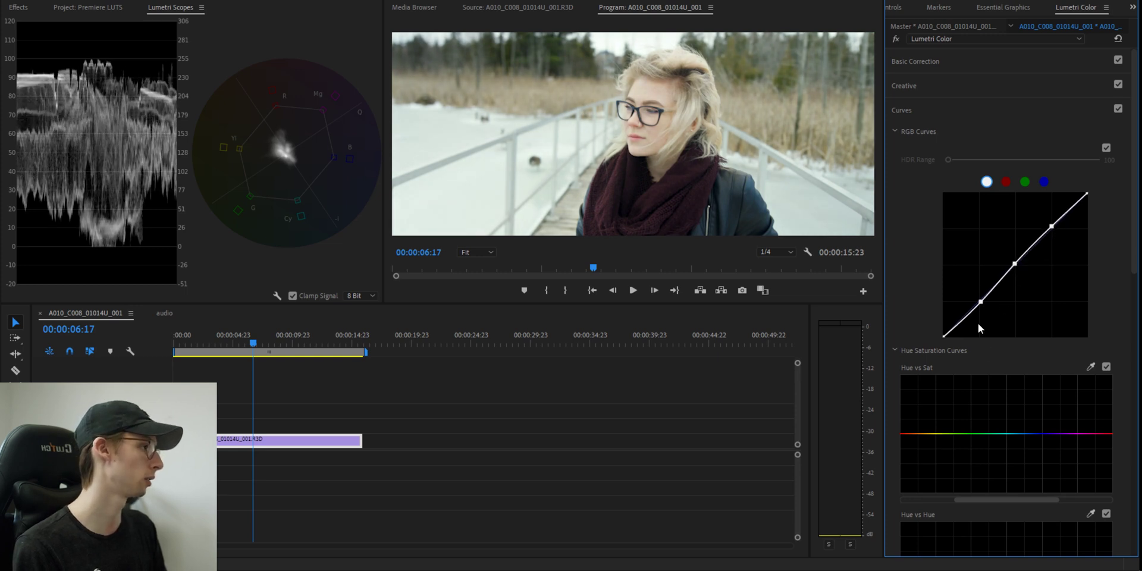
- Compare the curve adjustment by toggling Curves off and back on
click(1118, 110)
click(1118, 109)
click(1117, 109)
click(1118, 109)
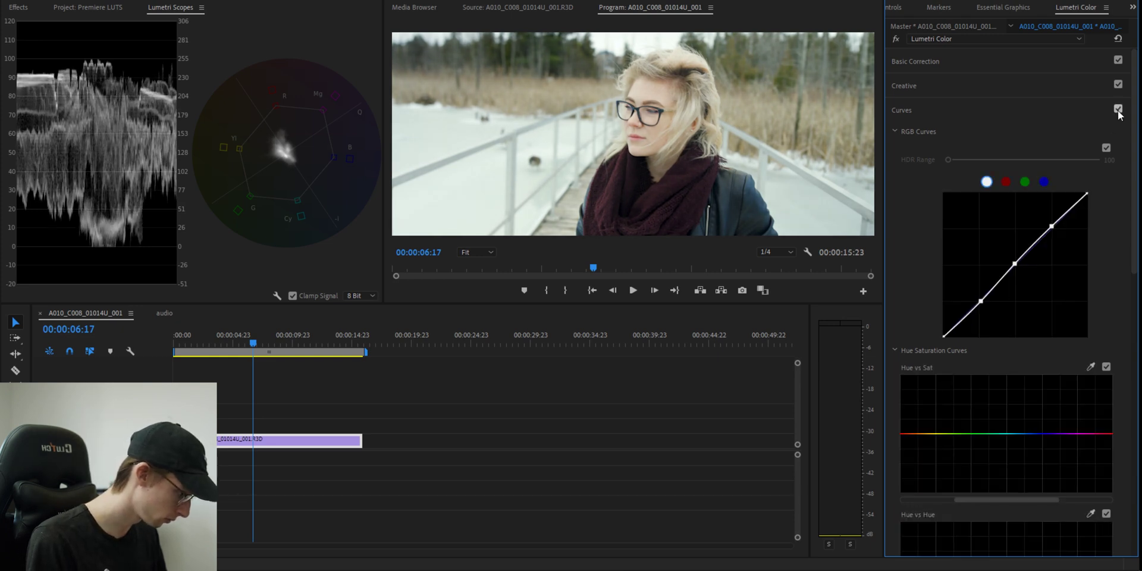
scroll(968, 217, down, 5)
- Sample a reddish hue from the image into Hue vs Hue, shift it, and compare on/off
drag(1137, 202, 1123, 376)
scroll(1123, 376, up, 5)
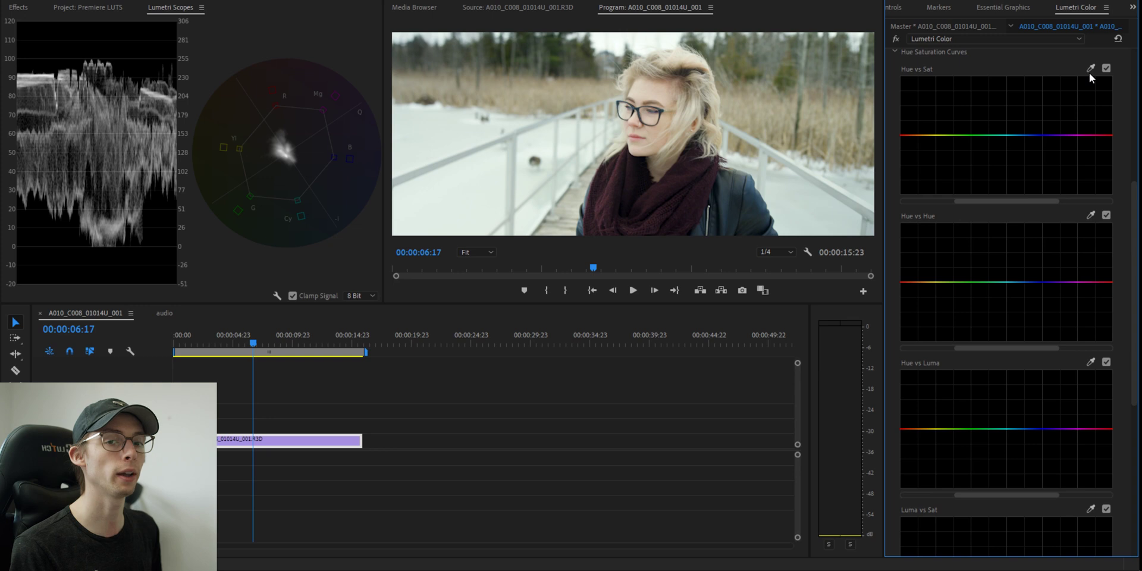
click(1091, 216)
click(602, 192)
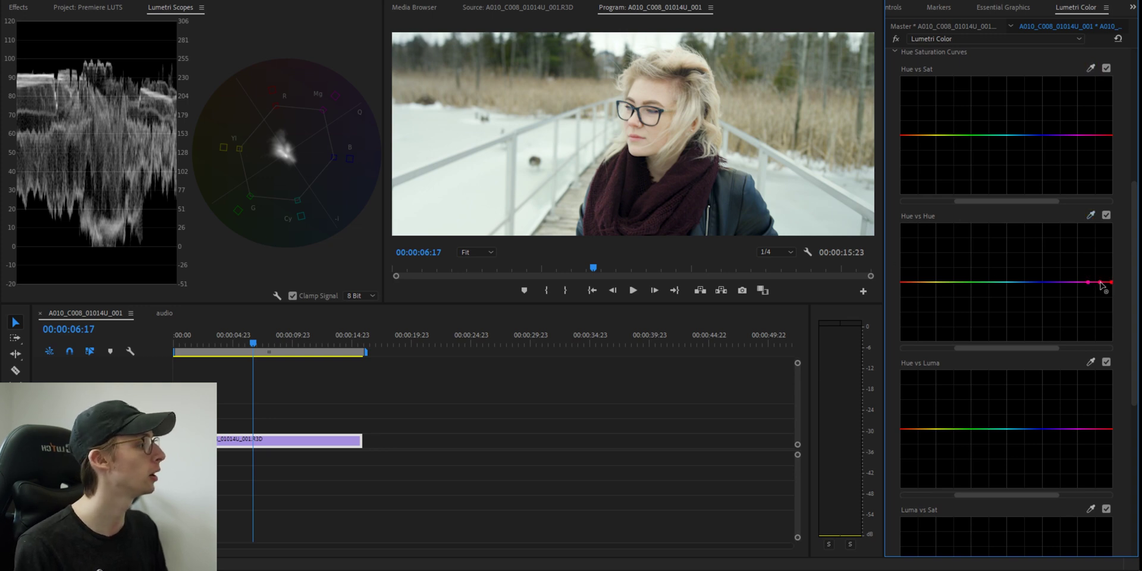
mouse_move(1101, 285)
mouse_down()
mouse_move(1078, 281)
mouse_move(1094, 291)
mouse_up()
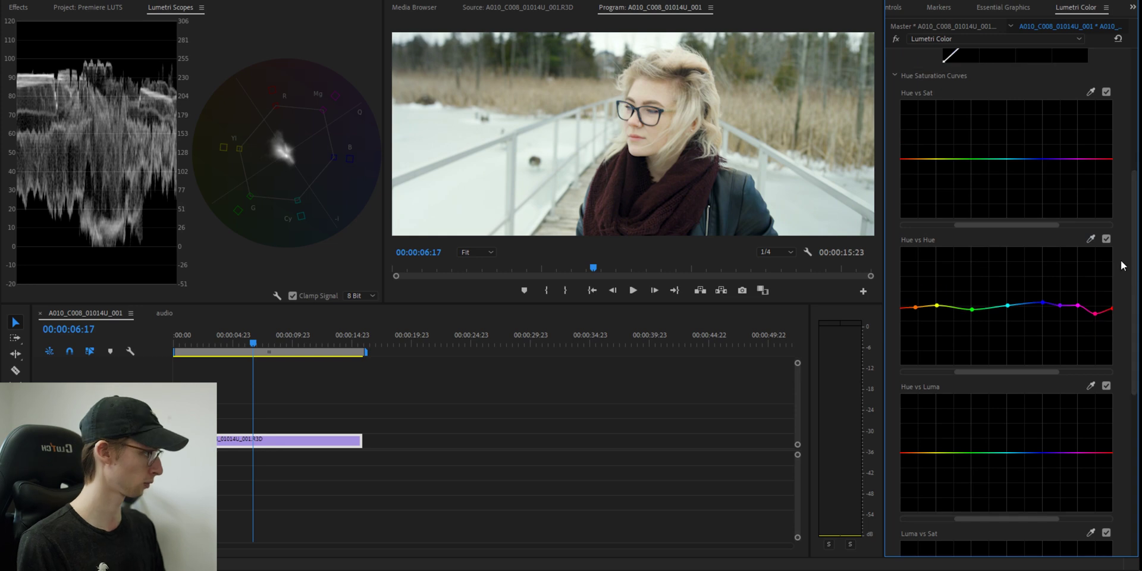
click(1105, 240)
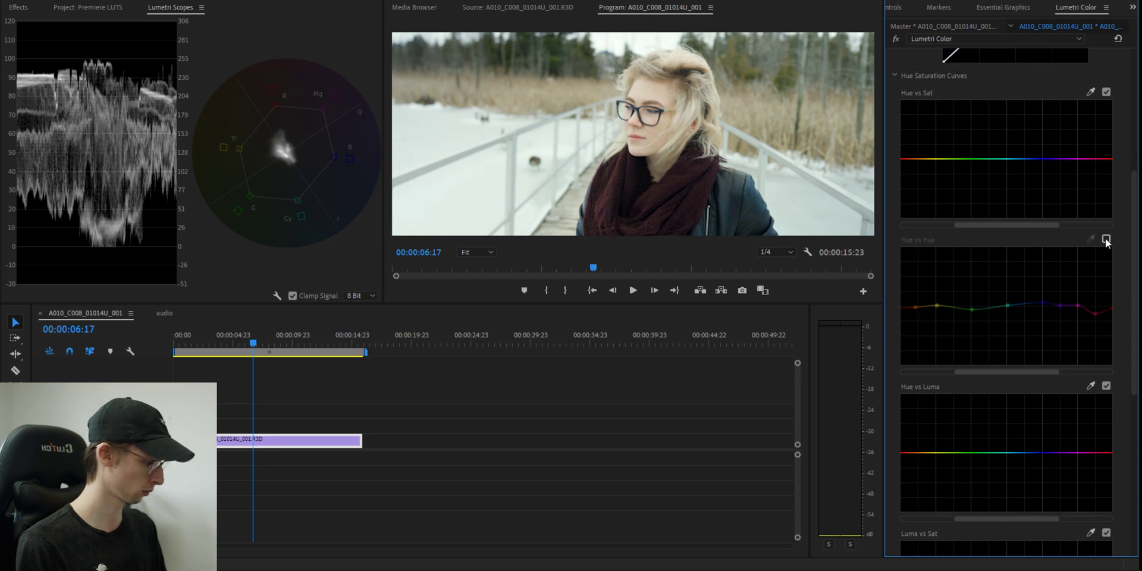
click(1106, 239)
click(1105, 239)
click(1105, 240)
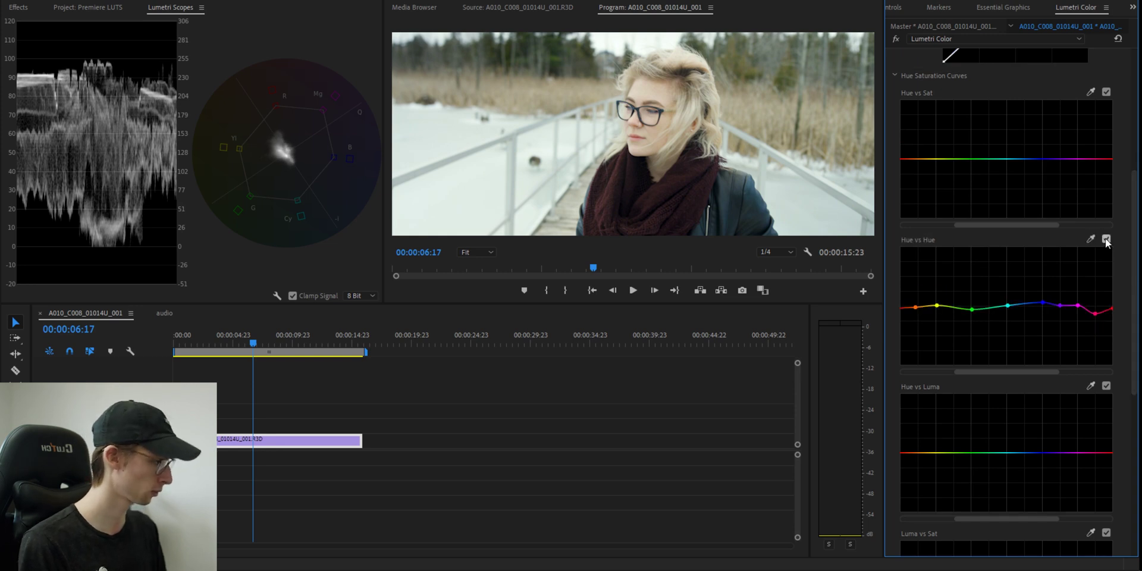
- Pull down the Luma vs Sat ends to desaturate extremes, then compare it on and off
scroll(1005, 333, down, 4)
drag(901, 361, 893, 393)
click(1094, 362)
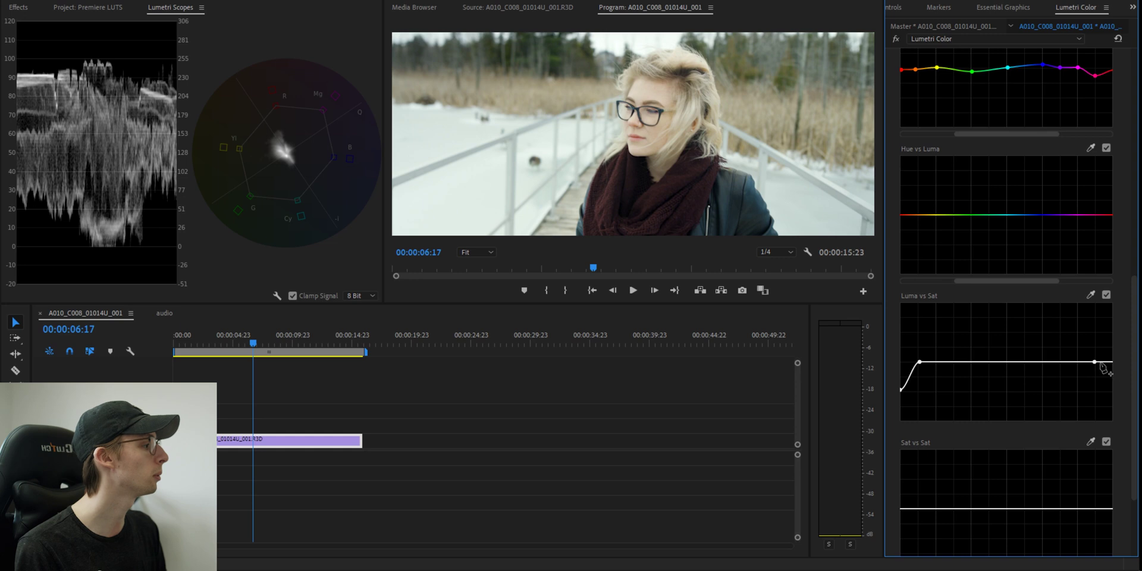
drag(1106, 365, 1111, 385)
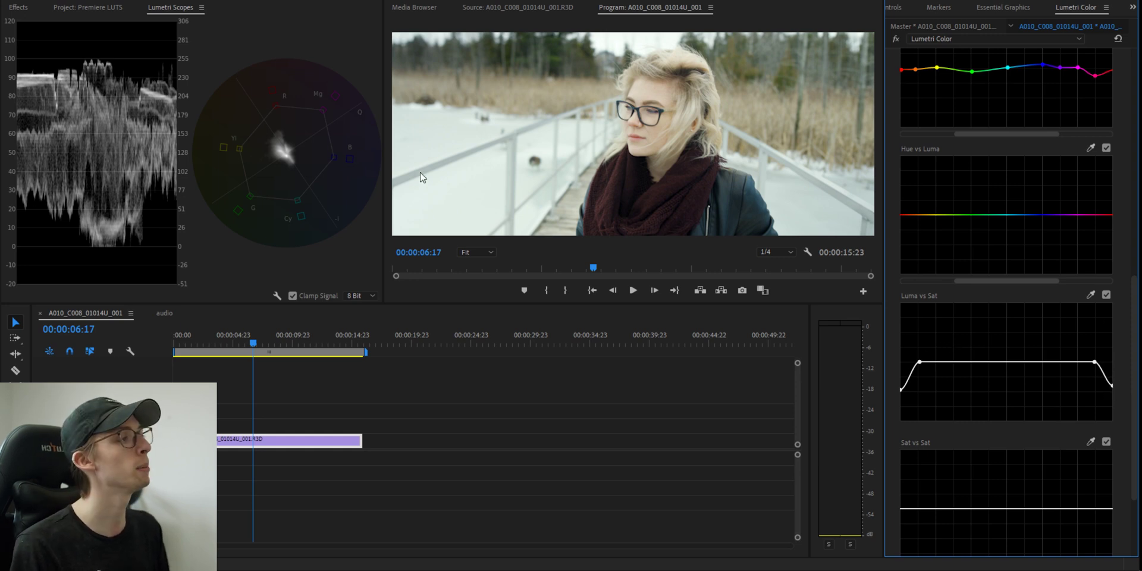
click(1106, 295)
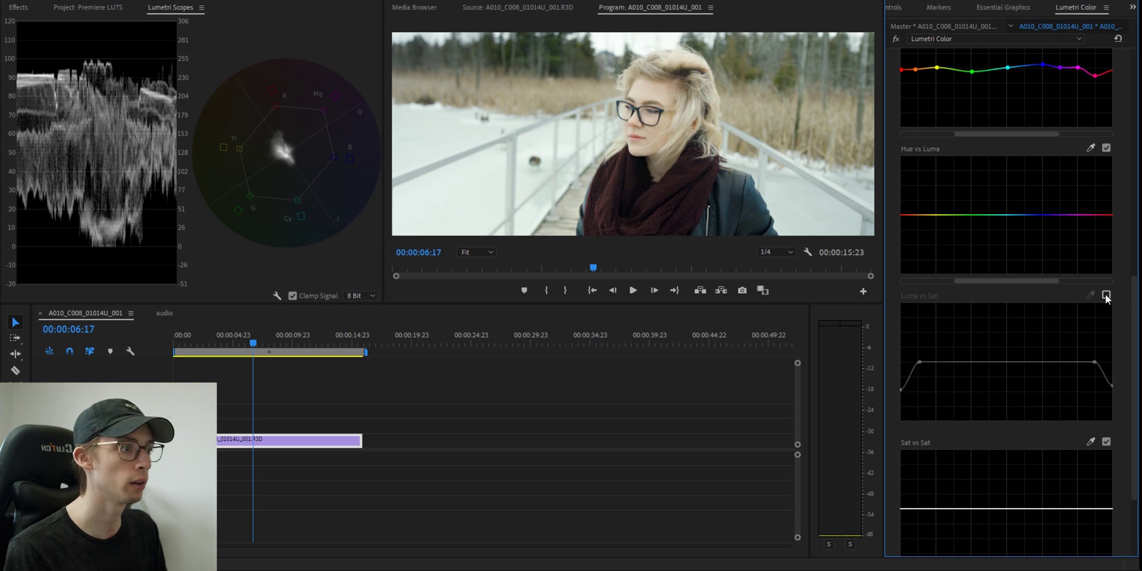
click(1106, 295)
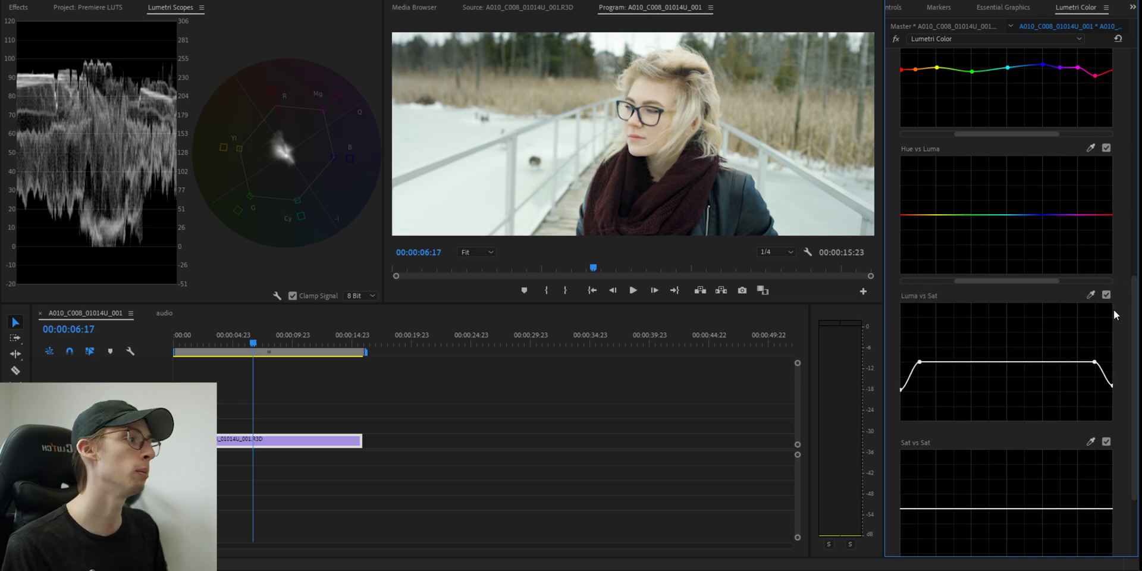
scroll(1126, 262, up, 10)
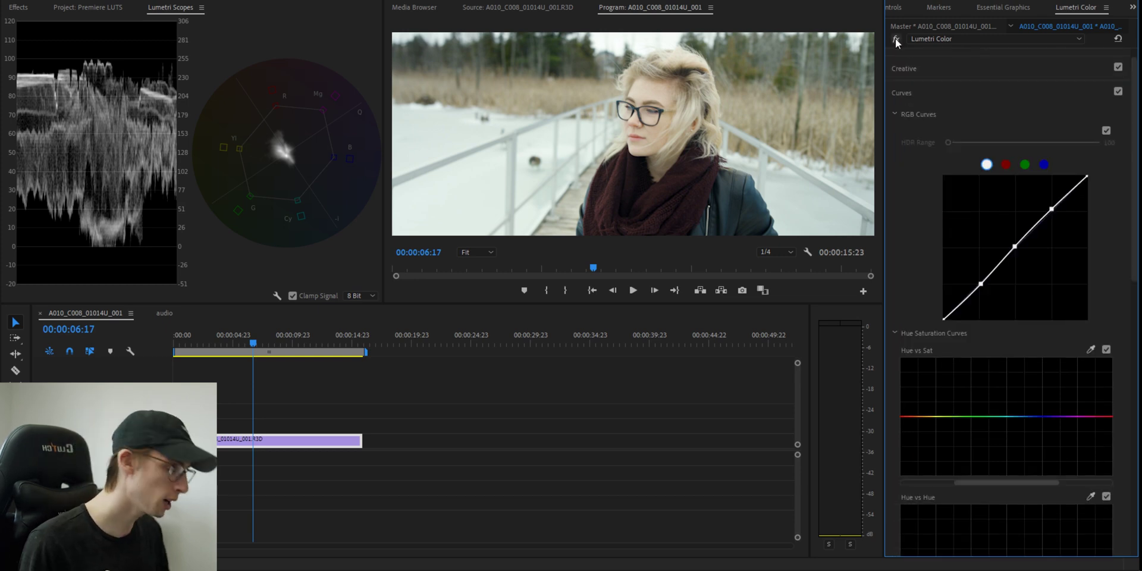
- Turn off Face Detection in Color Wheels & Match
scroll(1115, 316, up, 1)
click(910, 85)
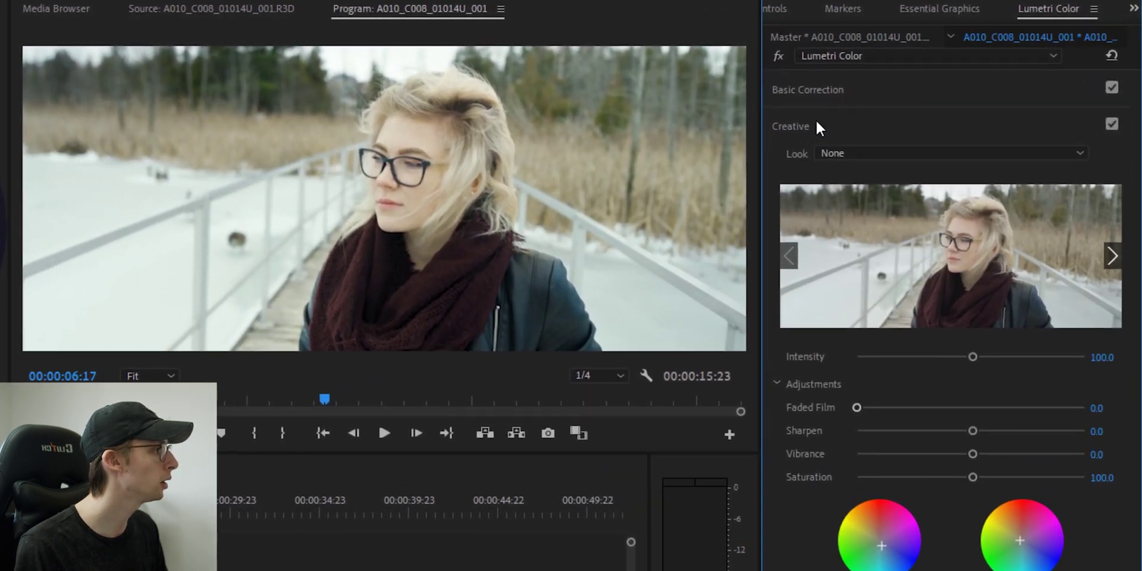
click(820, 127)
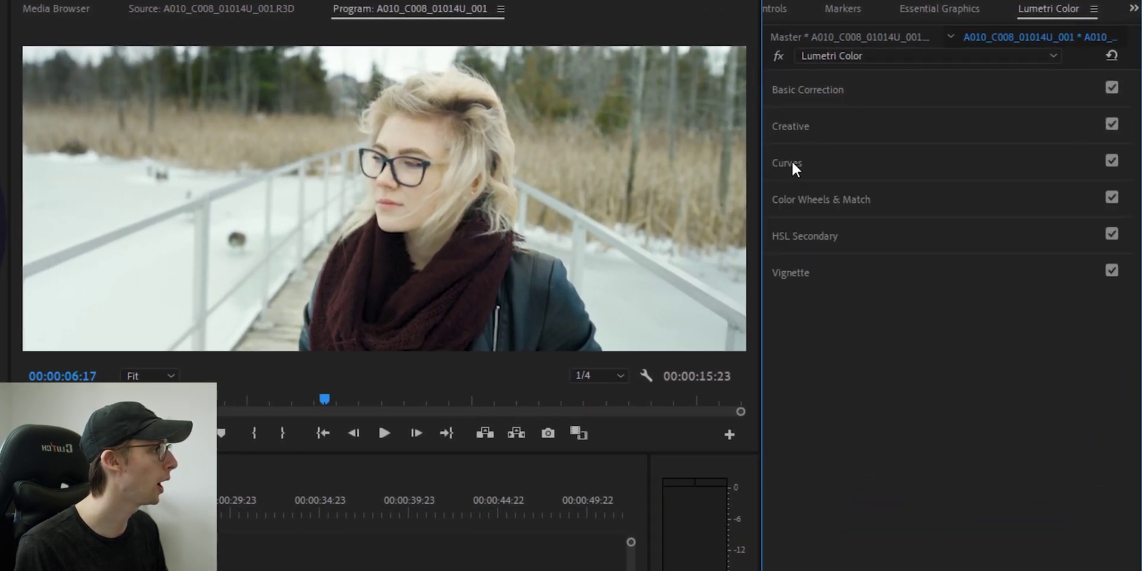
click(844, 99)
click(854, 100)
click(833, 200)
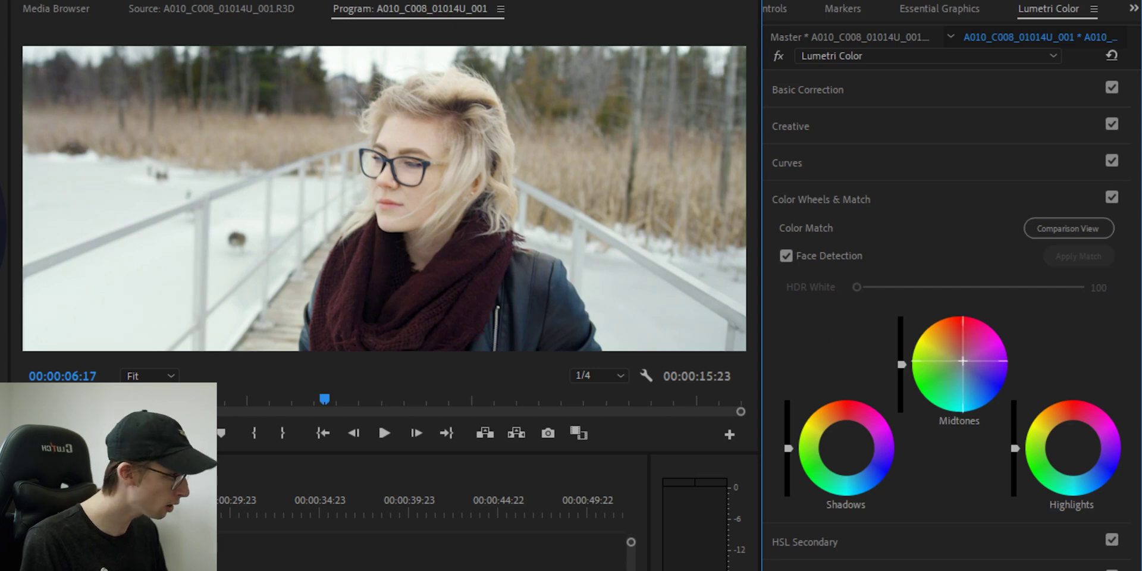
click(786, 256)
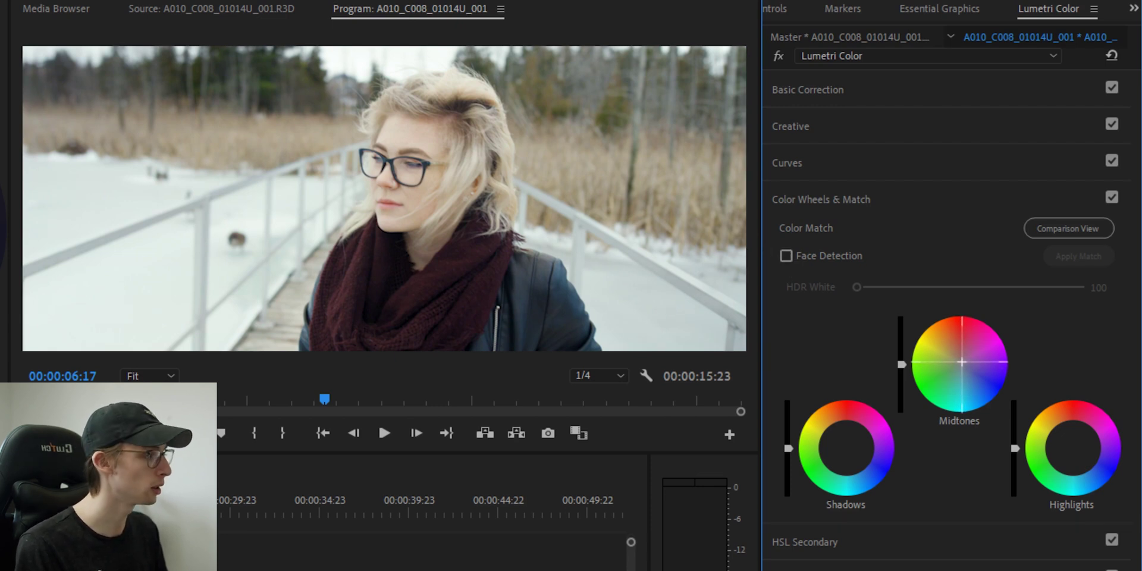
- Return Contrast to 0.0 in Basic Correction and bypass the Lumetri grade to compare
click(860, 135)
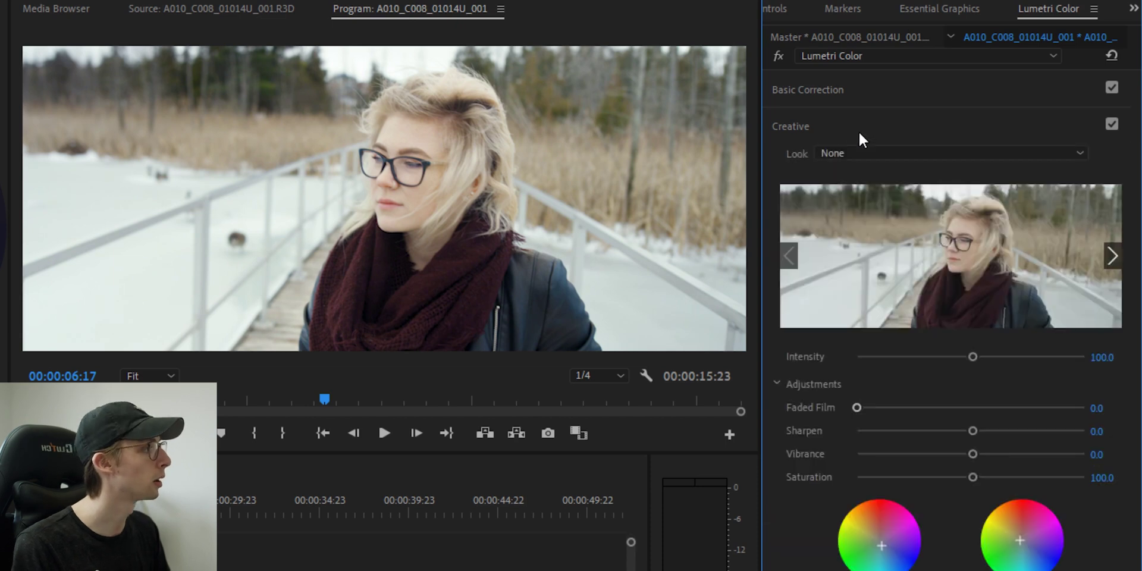
click(850, 89)
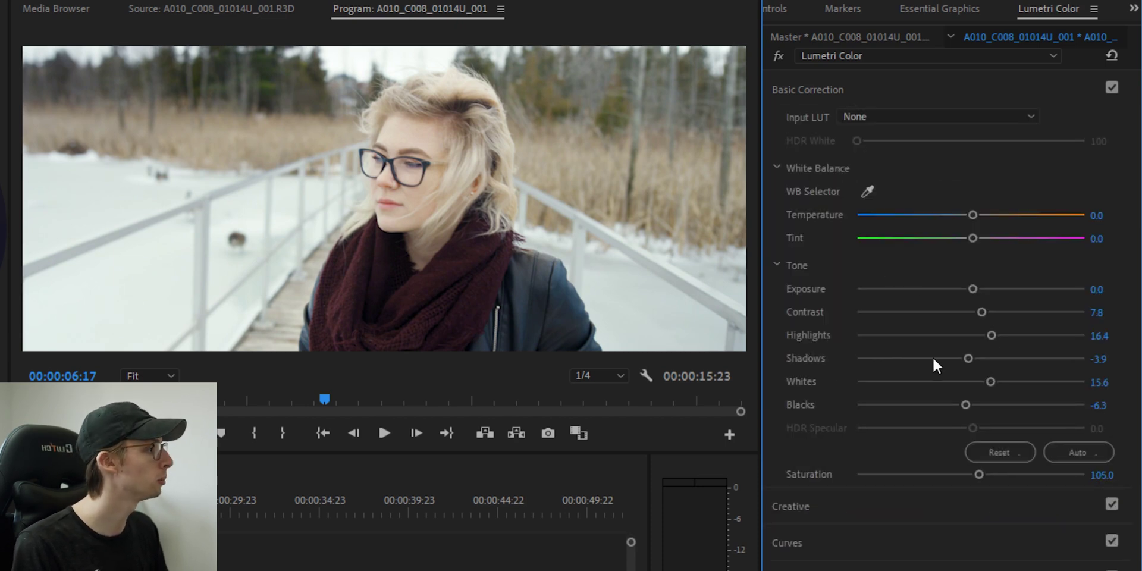
mouse_move(981, 313)
mouse_down()
mouse_move(937, 317)
mouse_move(968, 310)
mouse_up()
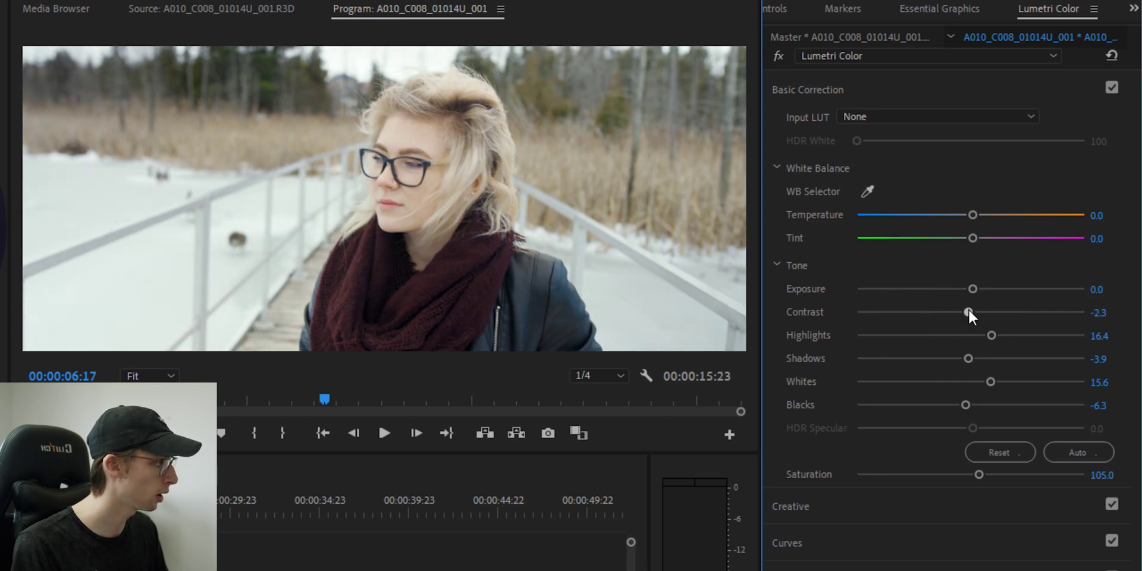
click(778, 55)
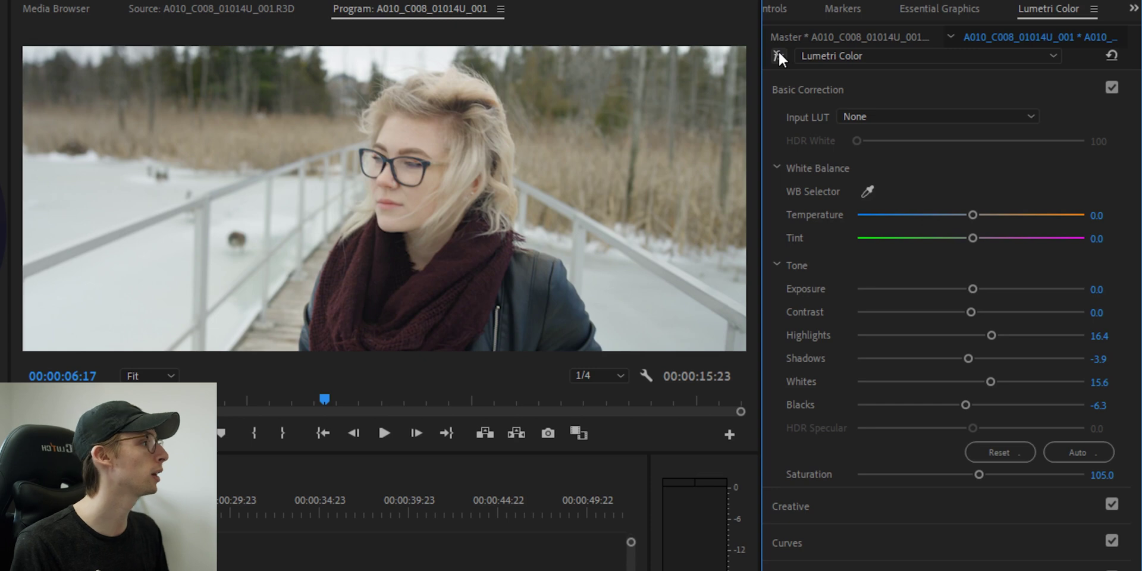
- Export the grade as 'Example LUT.cube' and Alt-drag a duplicate clip later on the timeline
click(778, 52)
click(1093, 8)
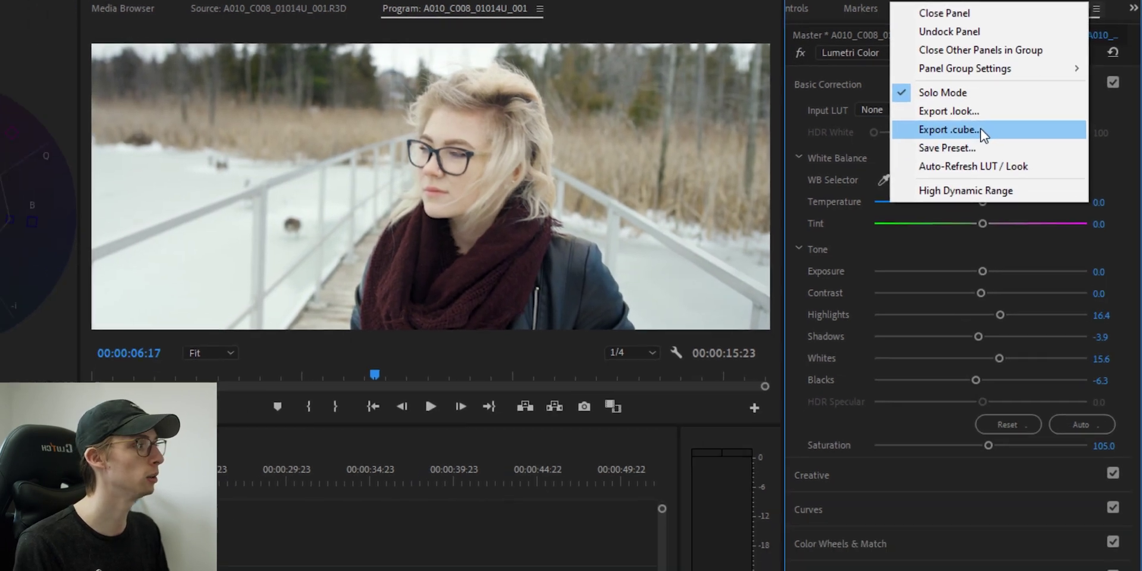
click(980, 129)
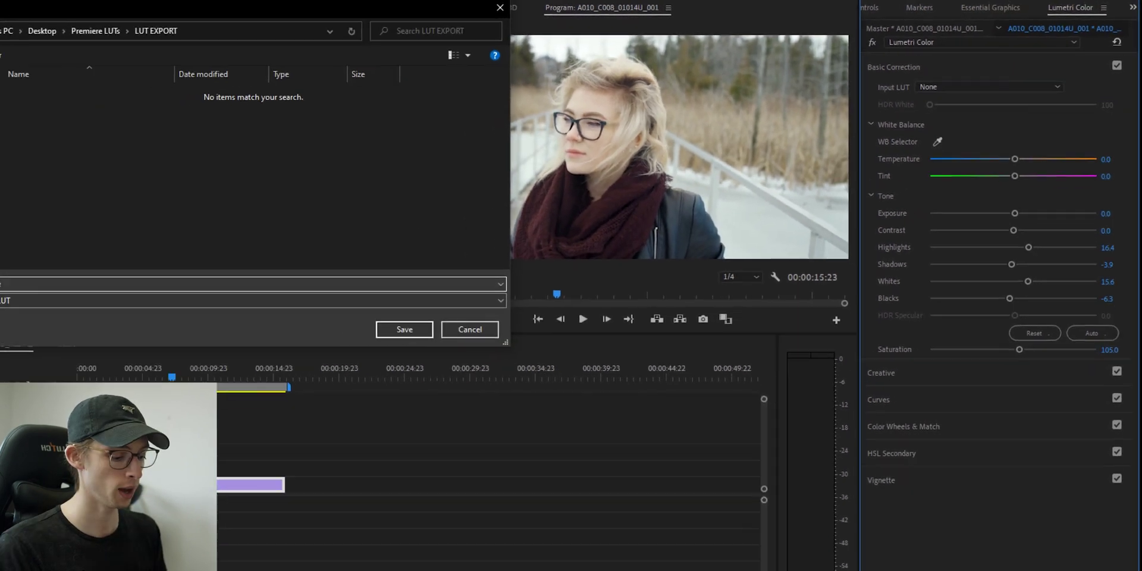
text(Example LU.cube)
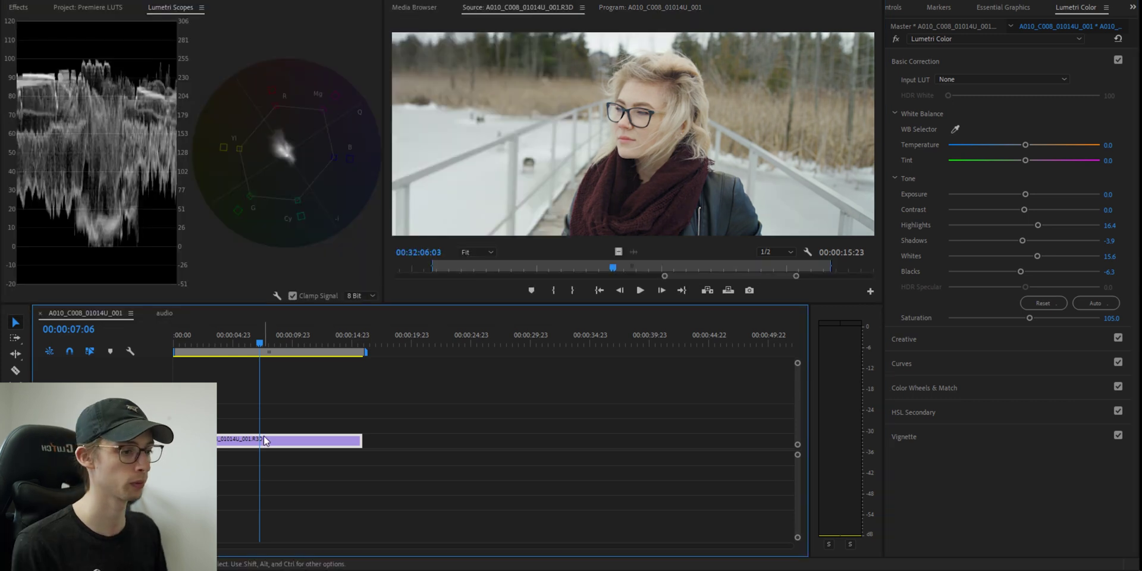
drag(263, 435, 476, 459)
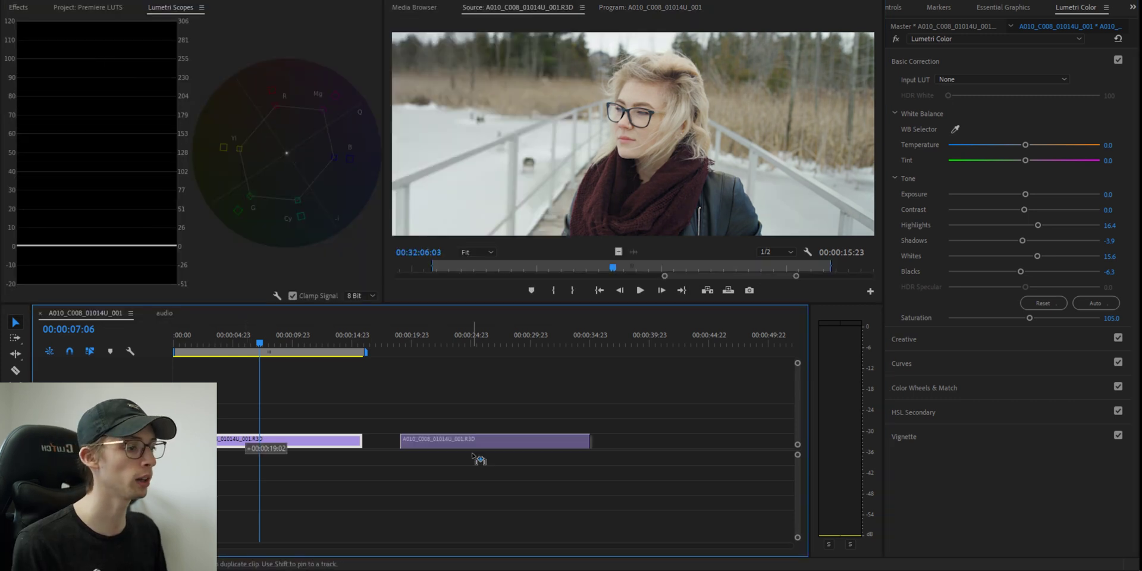
- Load Example LUT.cube as the duplicate clip's Creative Look
click(475, 338)
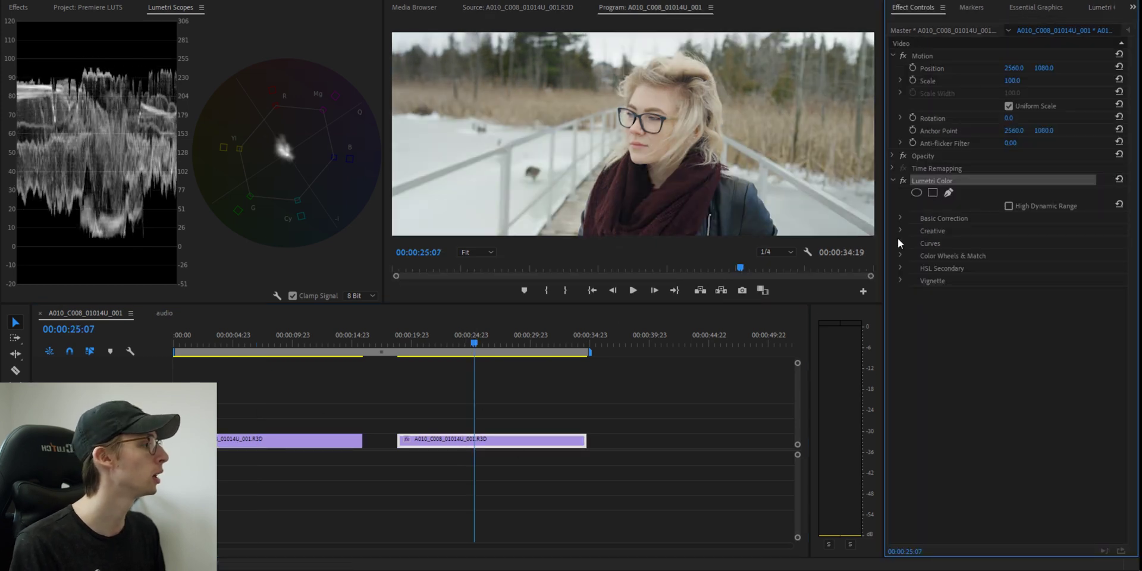
click(901, 229)
click(1057, 253)
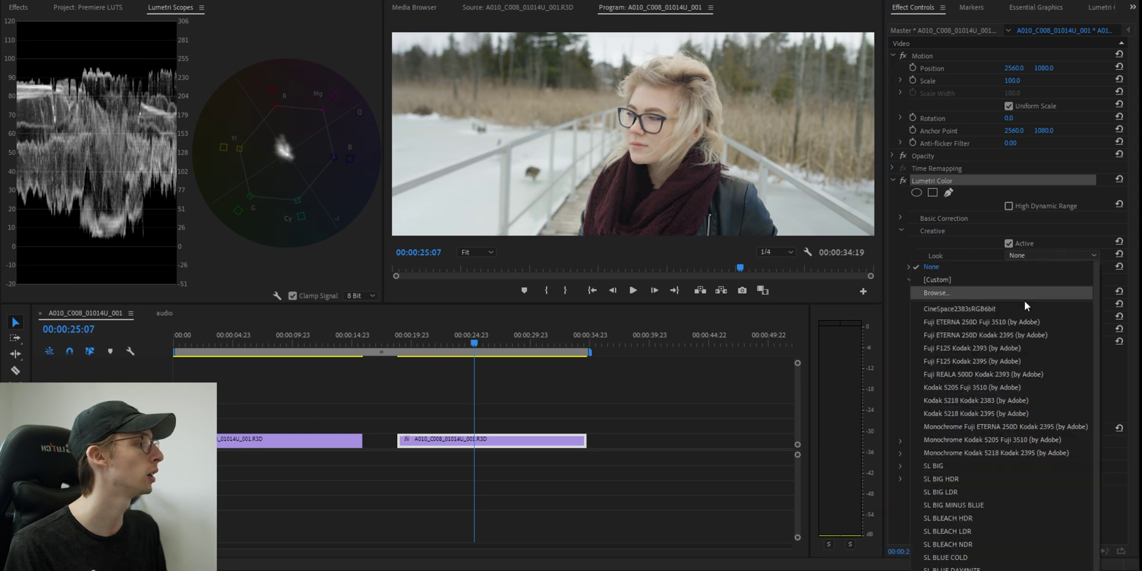
click(1024, 288)
click(152, 85)
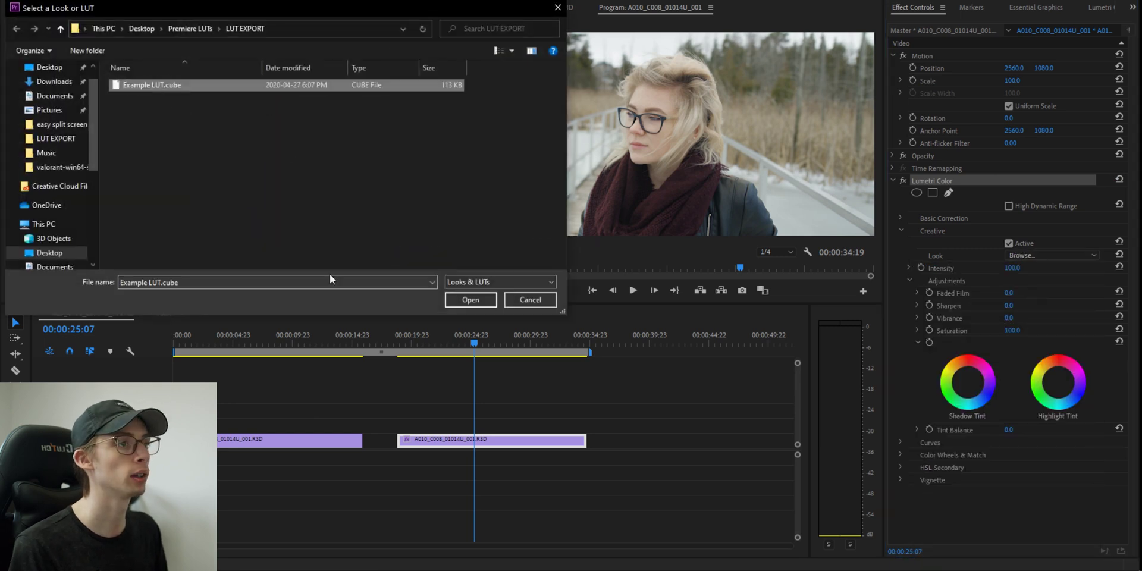
click(488, 302)
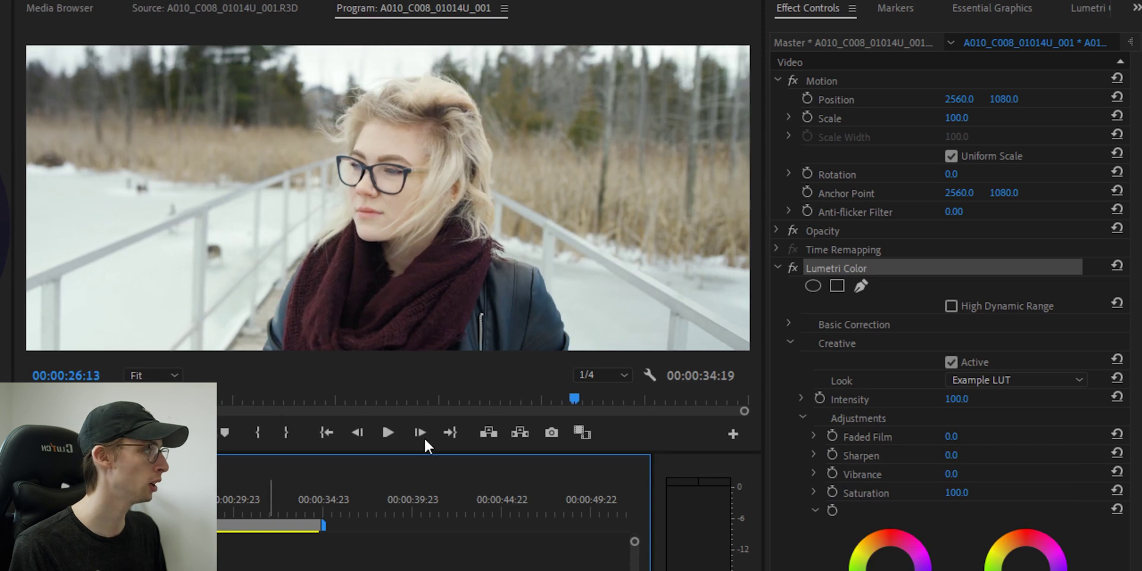
- Set the Example LUT look's Intensity to about 66.9
click(799, 415)
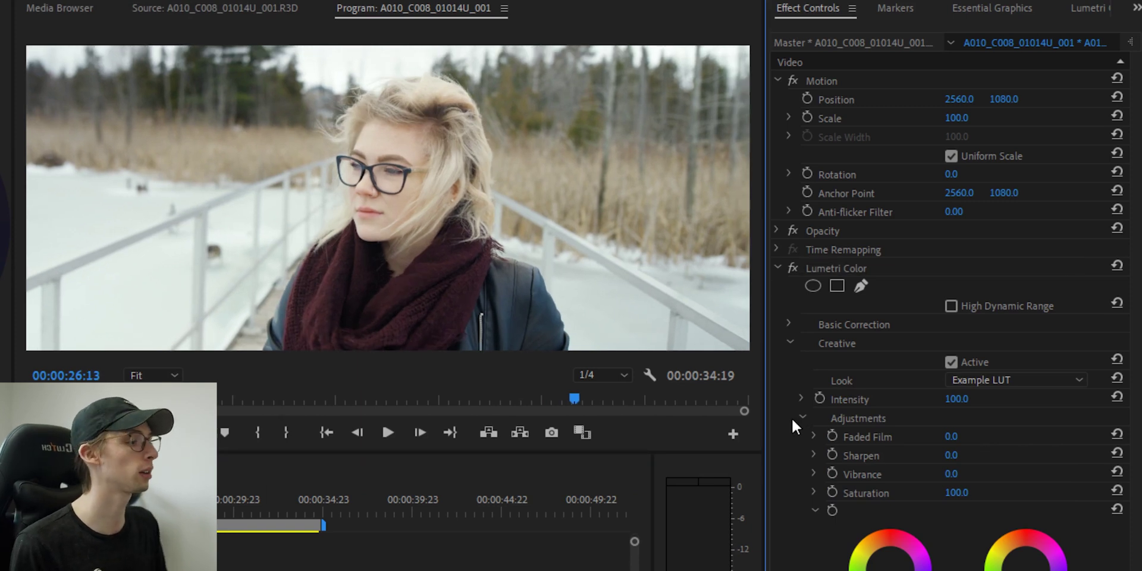
click(798, 398)
drag(953, 432, 864, 435)
click(926, 432)
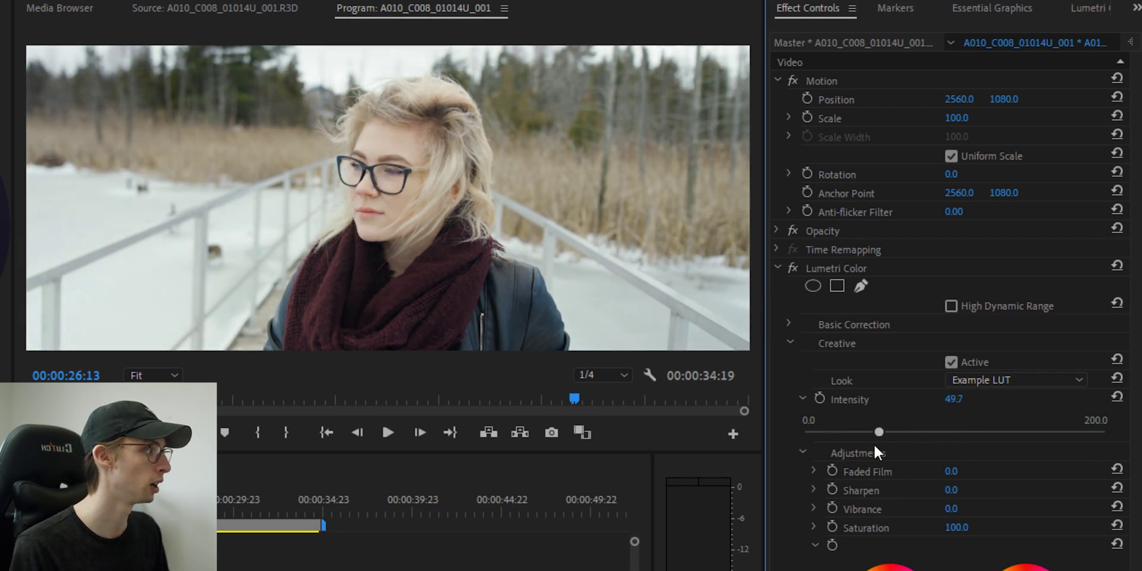
drag(876, 452, 904, 443)
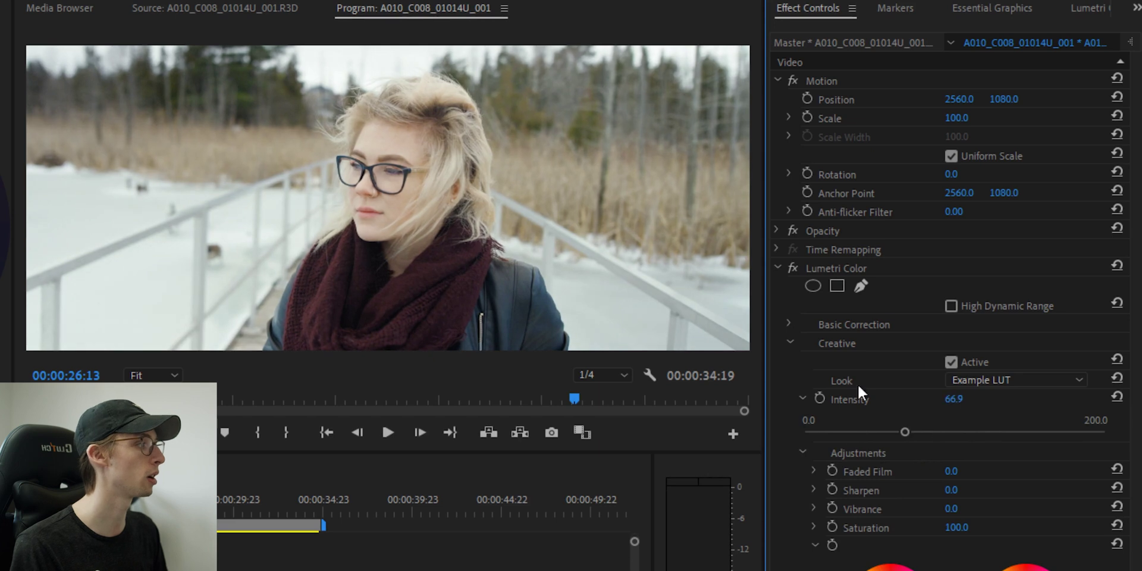
- Expand Lumetri Color's Basic Correction for the duplicate clip, showing Input LUT None and 0.0 values
click(789, 324)
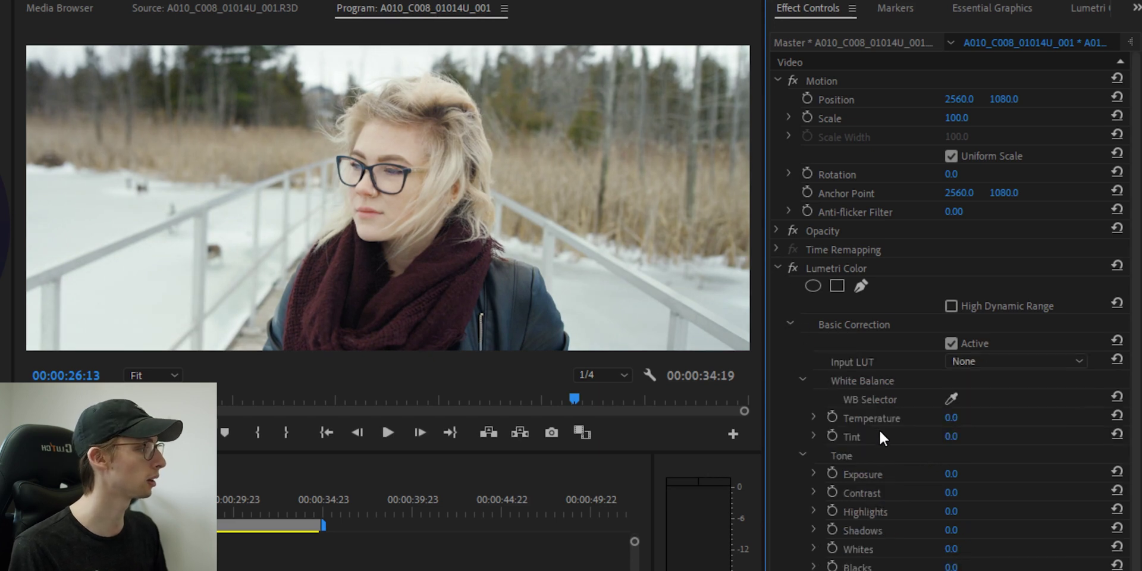